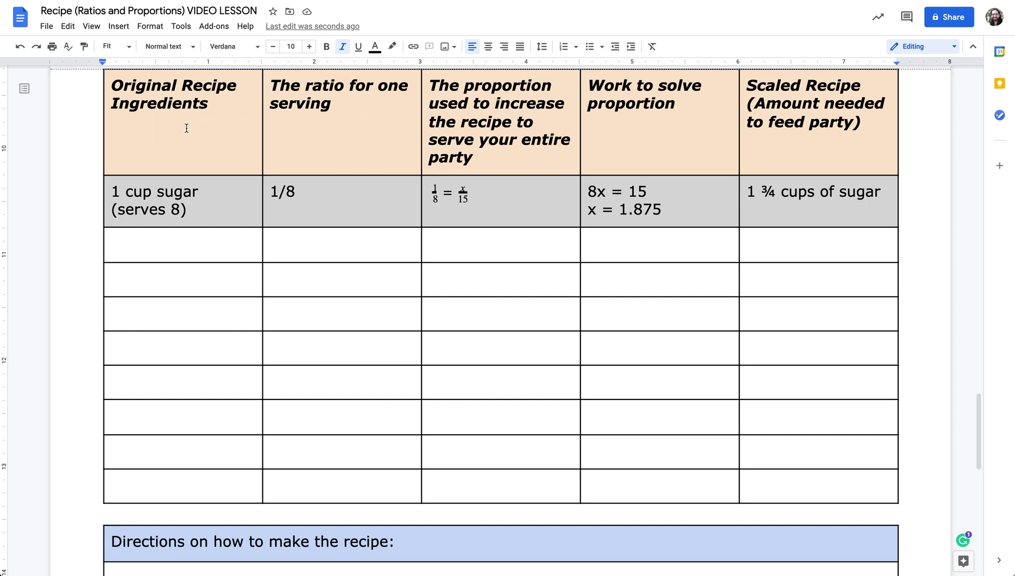
Enter "1 cup of lukewarm water" as the first ingredient below the sugar example, with the ratio 1 / 8
text(1 cup of lukewarm water)
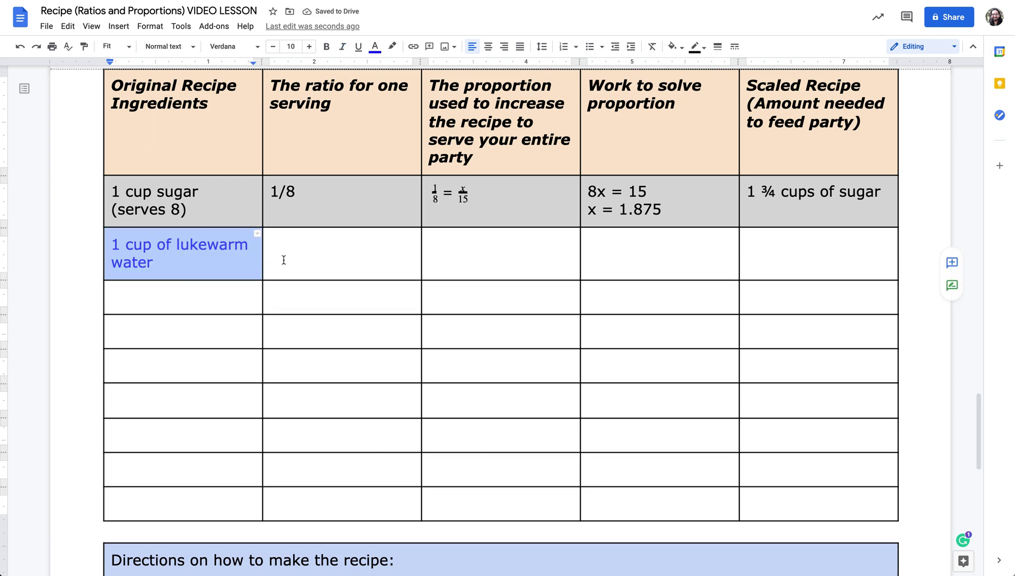
click(284, 259)
text(1 / 8)
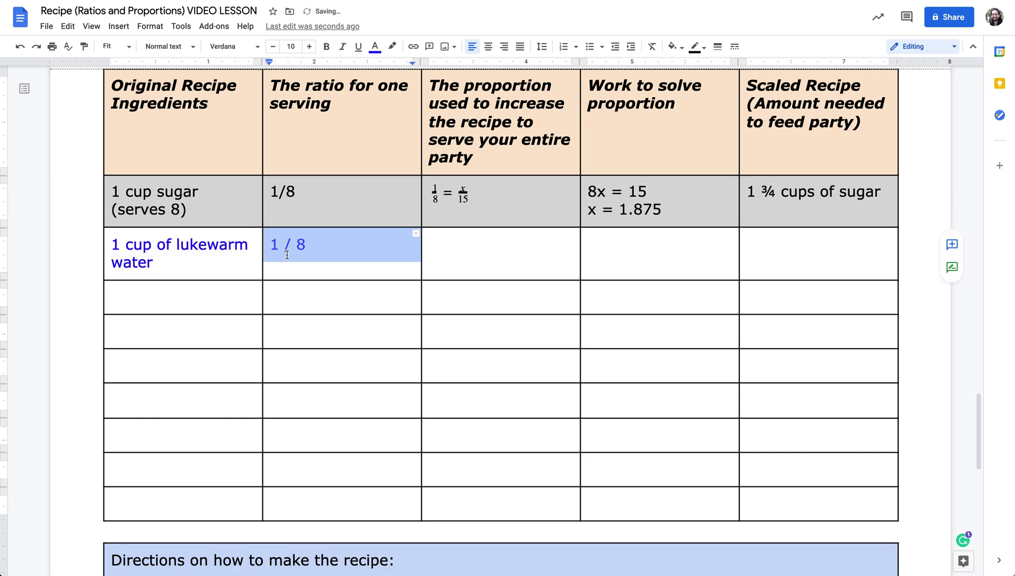
click(273, 246)
click(302, 248)
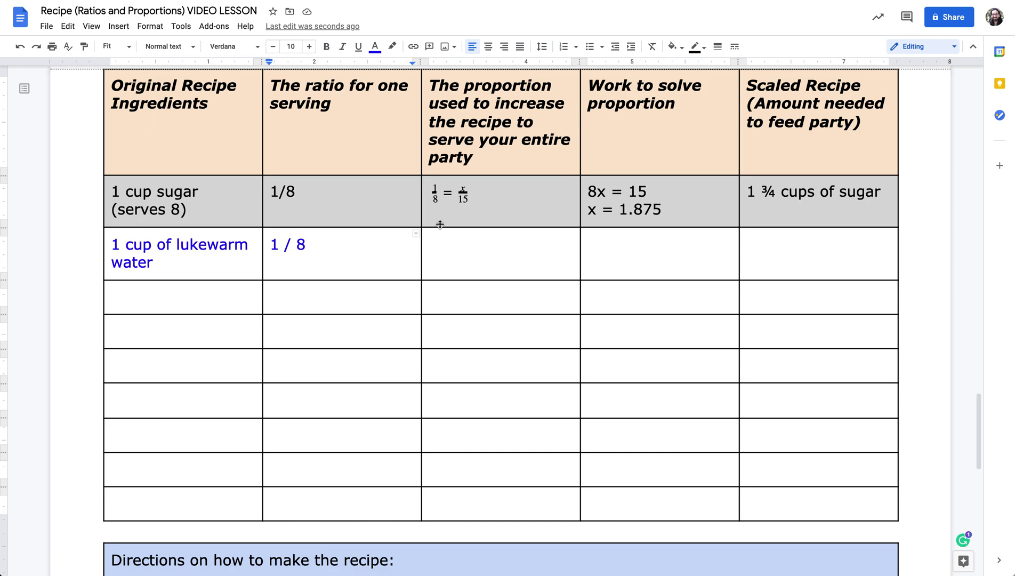
Copy the sugar row's proportion equation into the lukewarm water row and change it to 1/8 = x/12
click(467, 192)
double_click(467, 193)
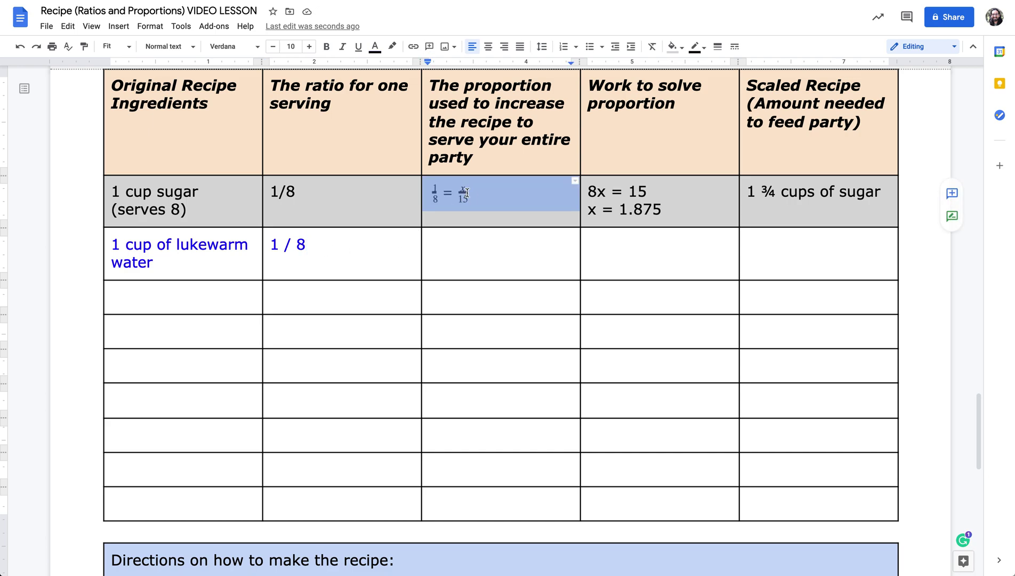
click(467, 244)
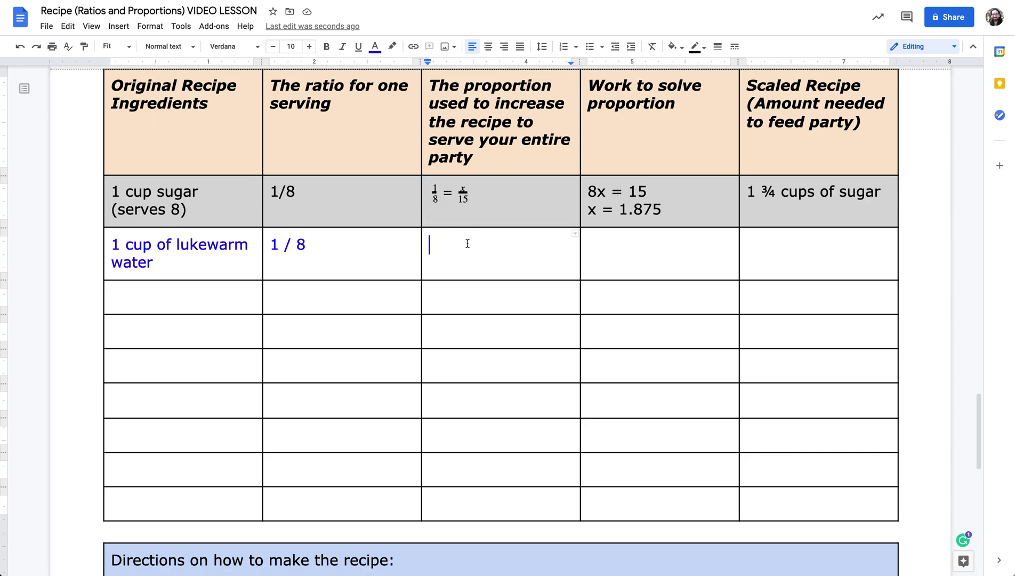
key(ctrl+v)
click(465, 252)
key(BackSpace)
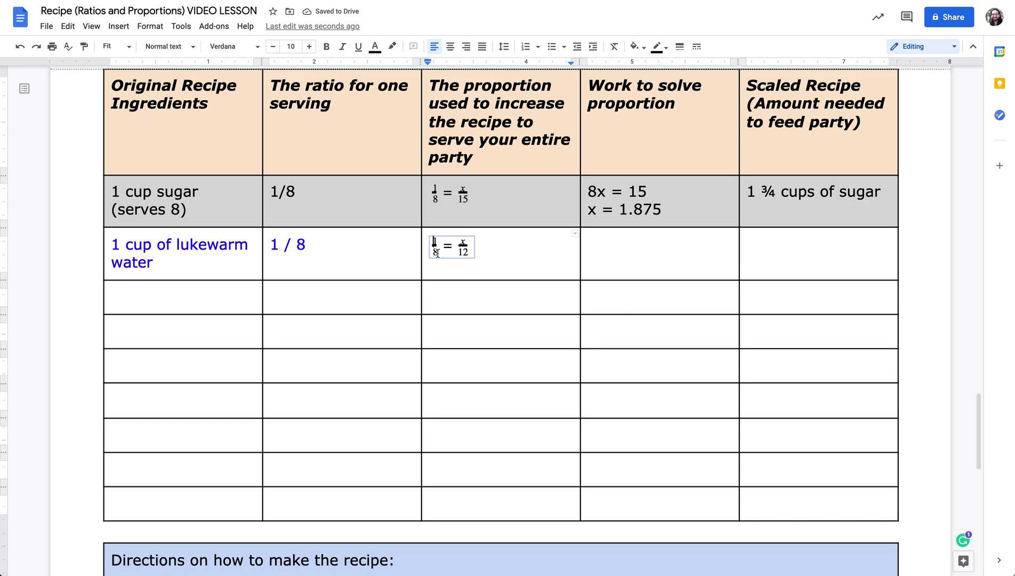
click(463, 241)
Enter the water row's work as 8x = 12, x = 1.5, and its yellow-highlighted scaled amount as "1 ½ cups of lukewarm water"
key(Tab)
text(8x = 12)
key(Return)
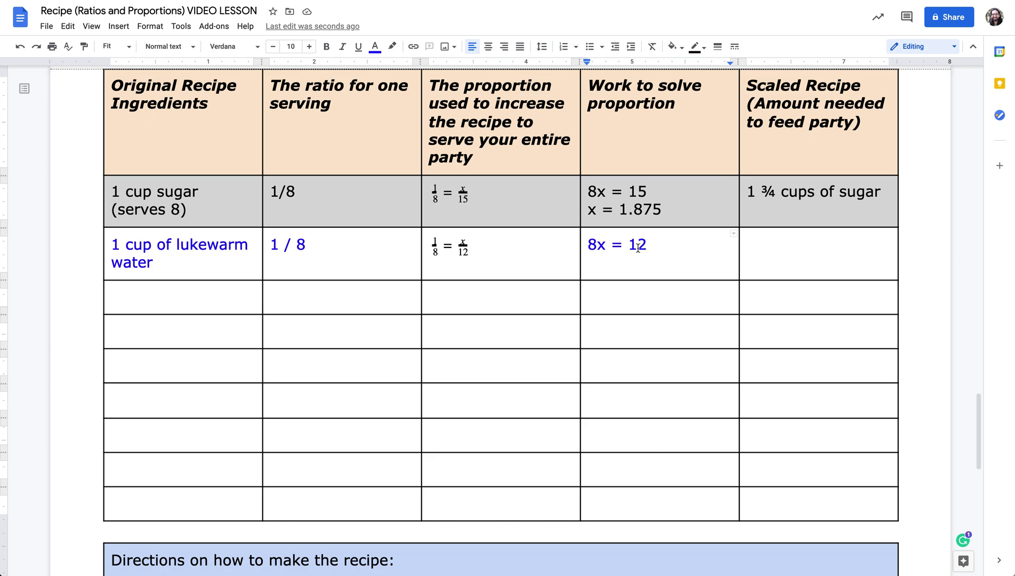
text(x = 1.5)
key(ctrl+z)
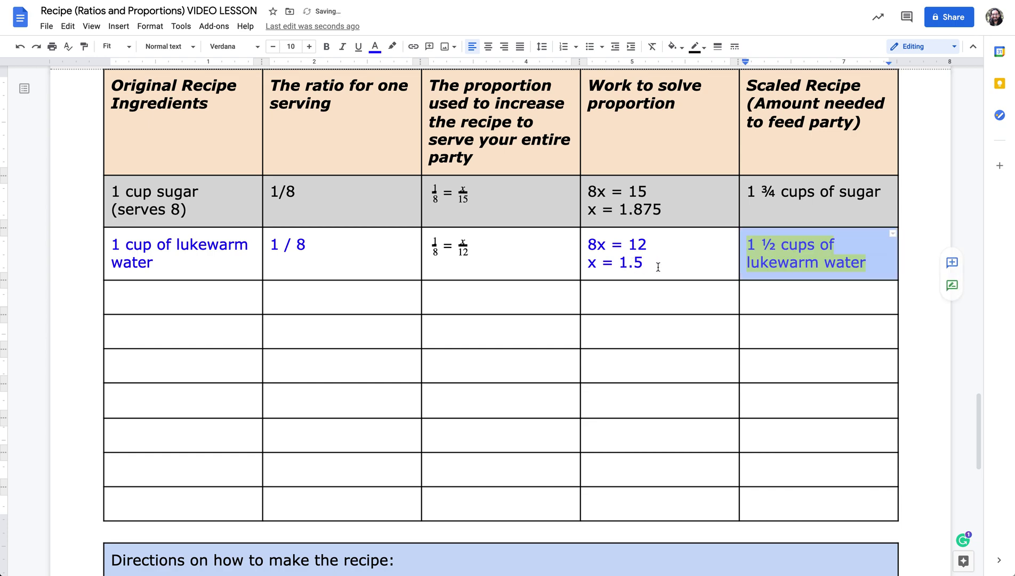
click(883, 265)
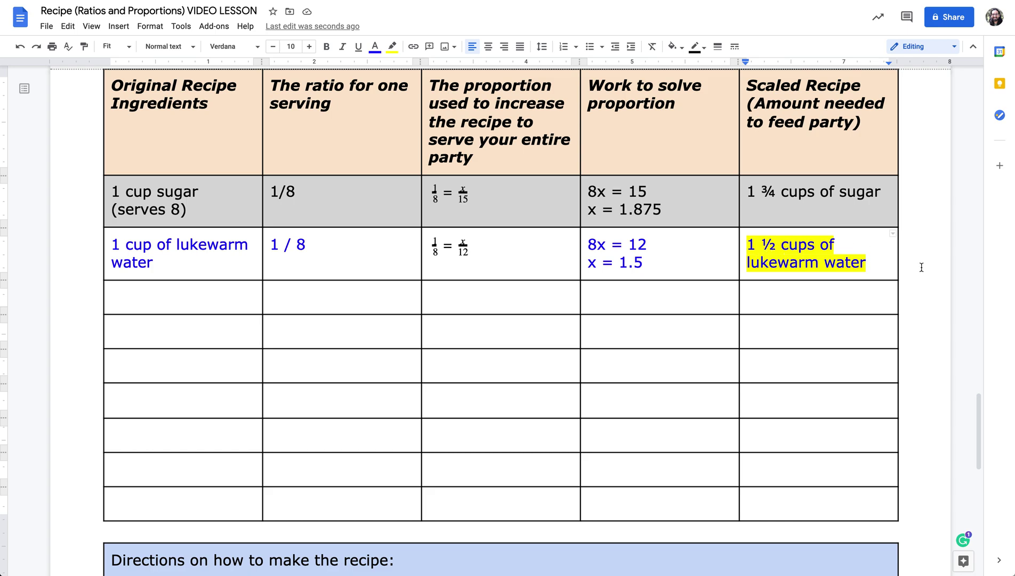
Enter "2 tablespoons of butter" as the ingredient below the water row, with the ratio 2 / 8
key(ctrl+z)
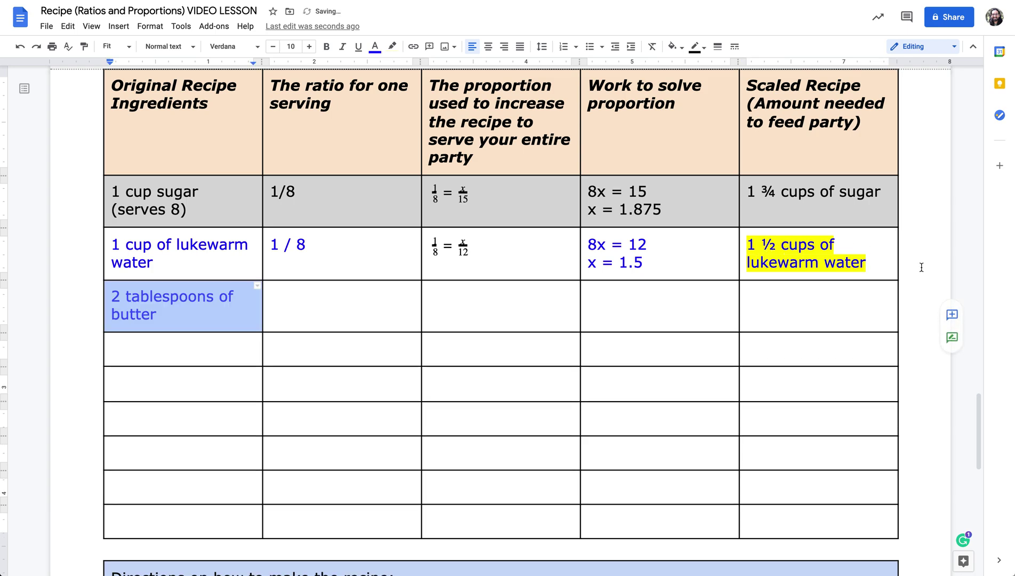
click(245, 314)
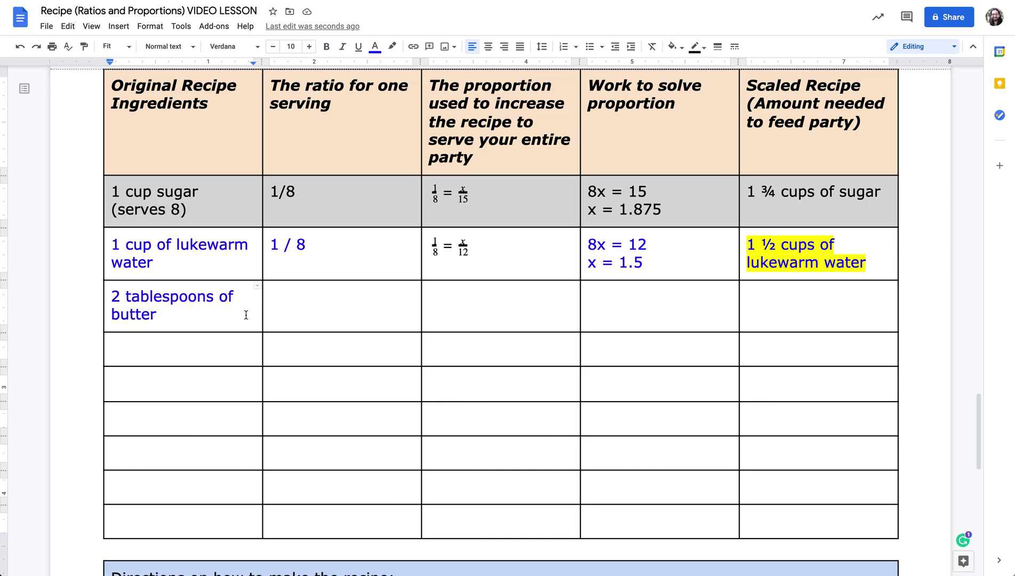
key(ctrl+y)
click(340, 296)
Paste the proportion equation into the butter row and change it to 2/8 = x/12
key(Tab)
key(ctrl+v)
double_click(435, 295)
text(2)
key(End)
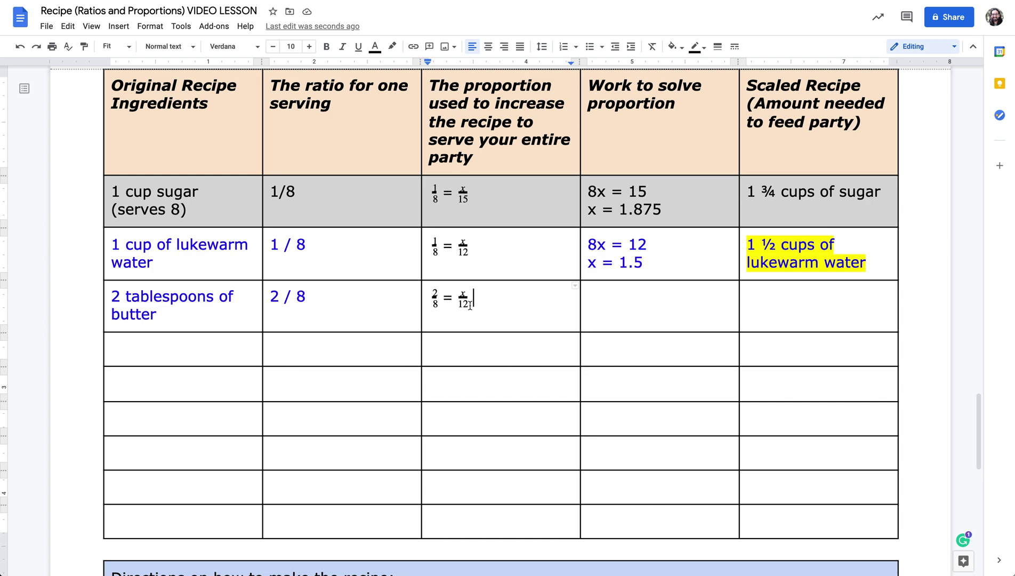
Enter the butter row's work as 8x = 24, x = 3, and its yellow-highlighted scaled amount as "3 tablespoons of butter"
key(Tab)
text(8x = 24)
key(Return)
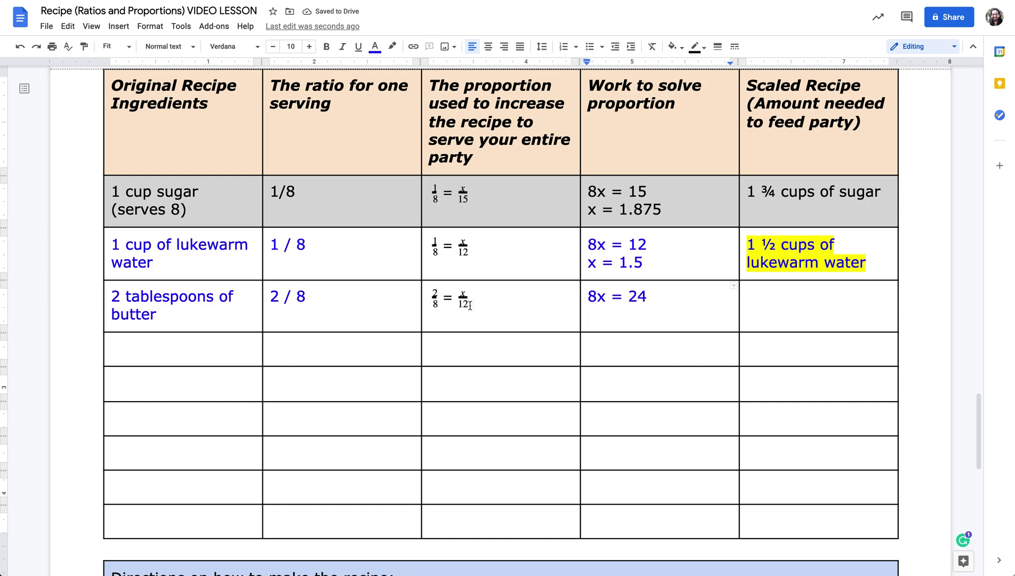
text(x = 3)
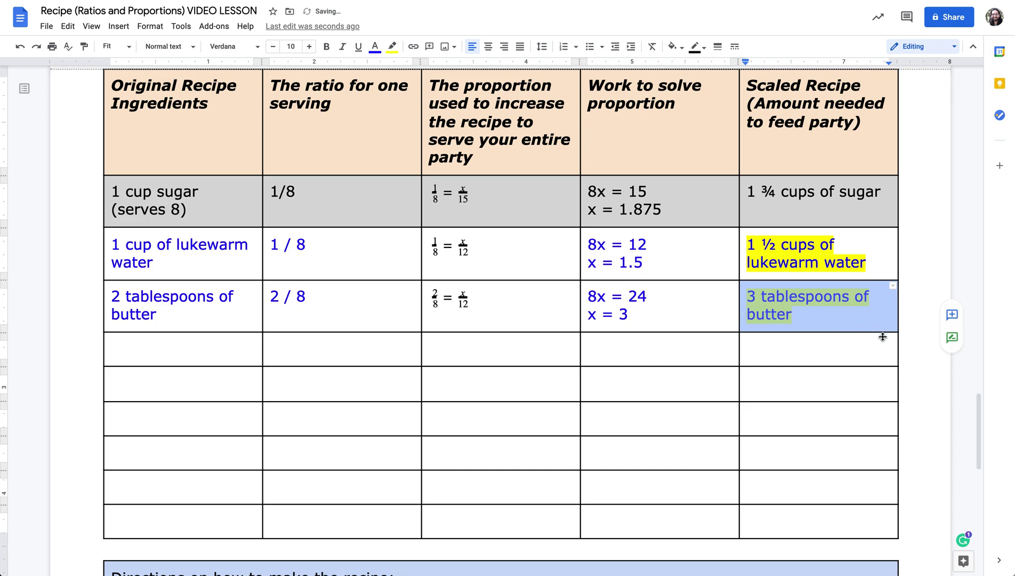
click(842, 320)
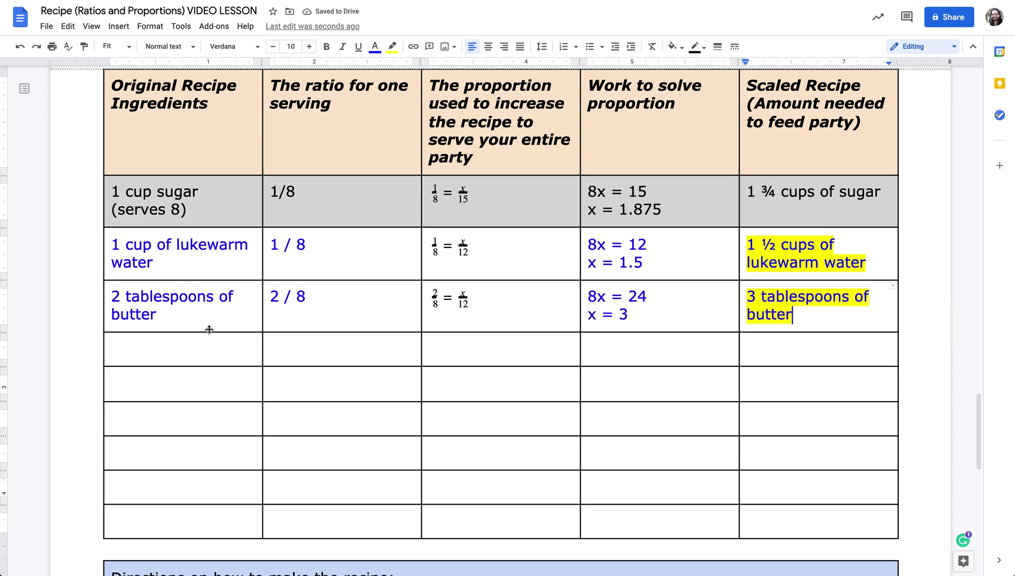
Start the row below butter with "1 large egg", the ratio 1 / 8 and a copy of the water row's proportion
key(ctrl+y)
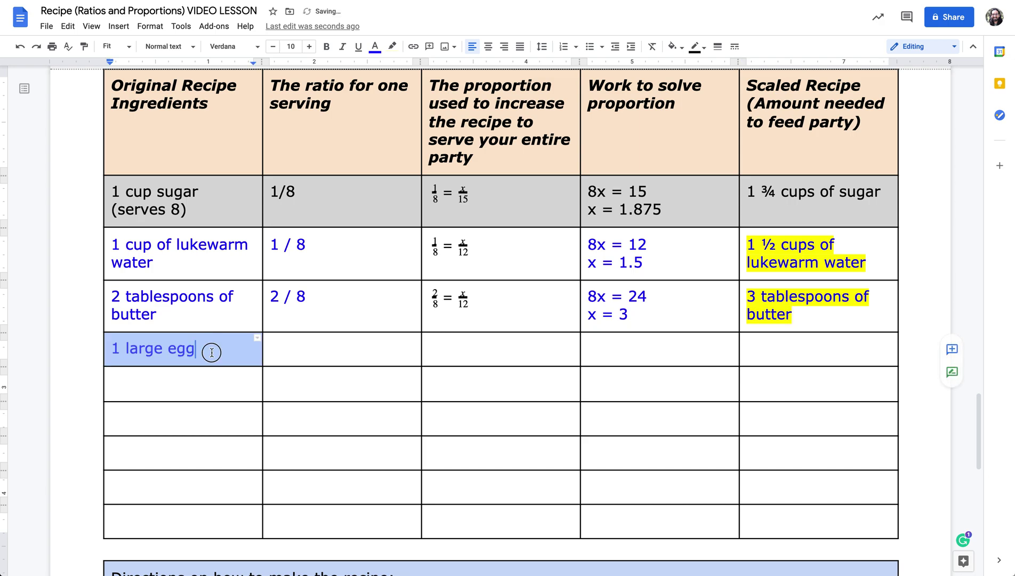
click(212, 352)
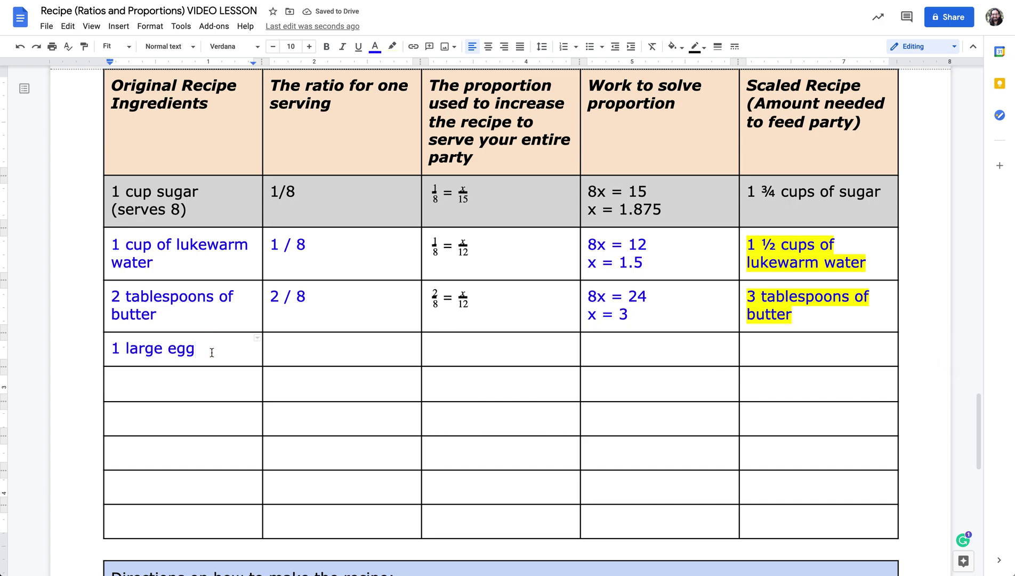
key(ctrl+y)
key(ctrl+y)
click(482, 251)
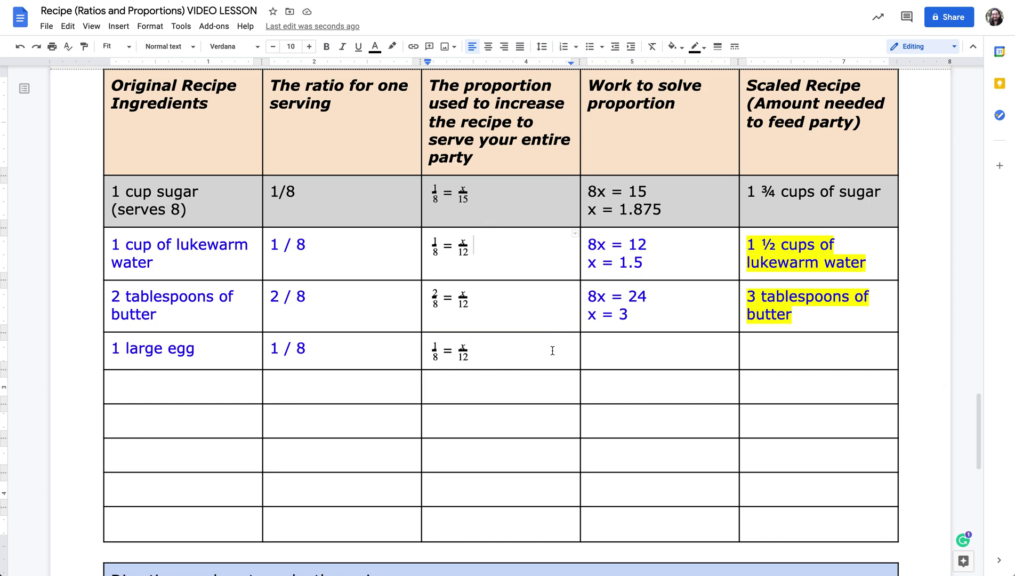
Enter the egg row's work as 8x = 12, x = 1.5, and its yellow-highlighted scaled amount as "2 large eggs*"
key(ctrl+y)
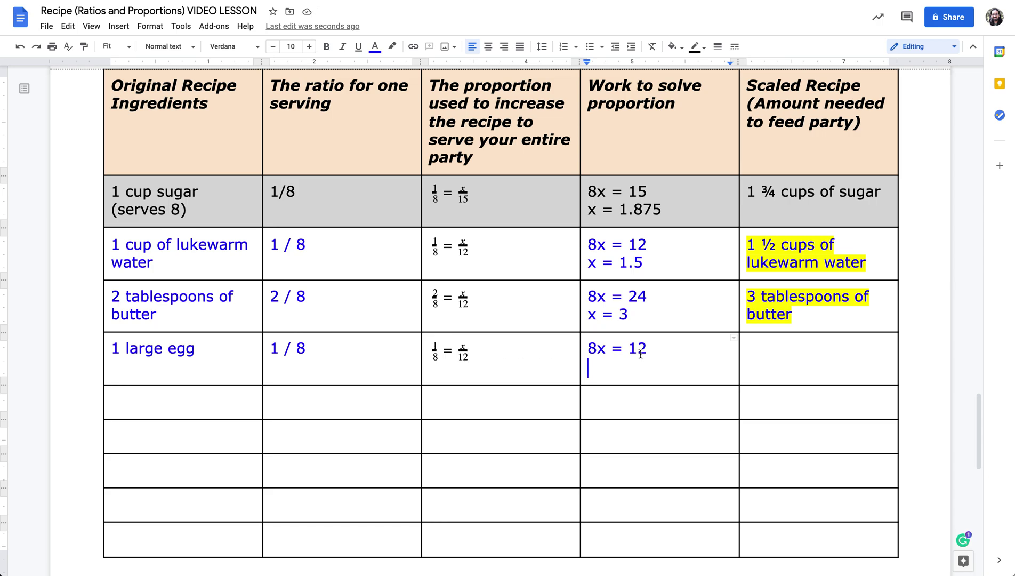
text(x = 1.5)
key(Tab)
text(2 large eggs*)
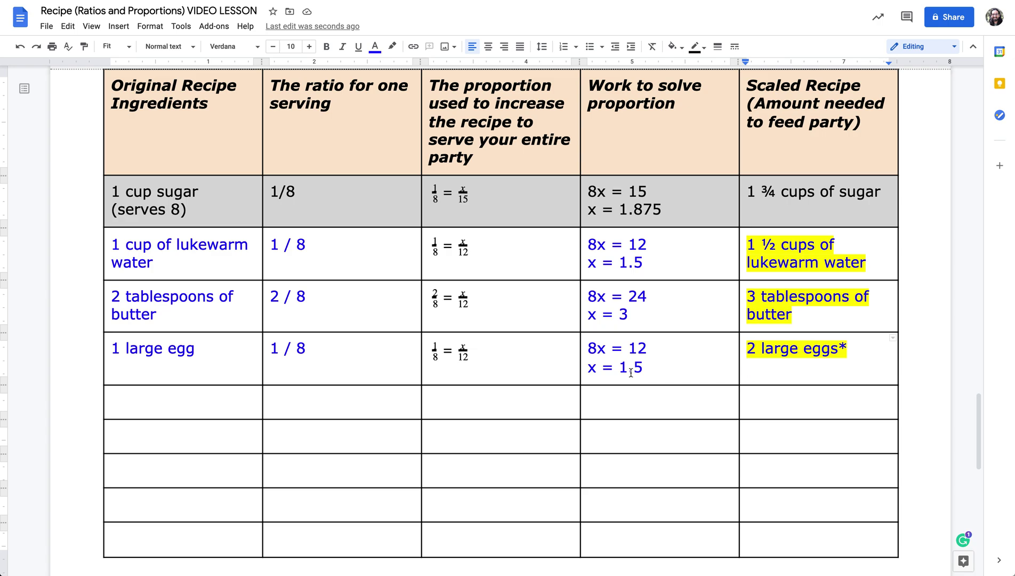
Enter "3 ½ cups of all-purpose flour" as the ingredient below the egg row, with the ratio 3 ½ / 8
text(3 ½ cups of all-purpose flour)
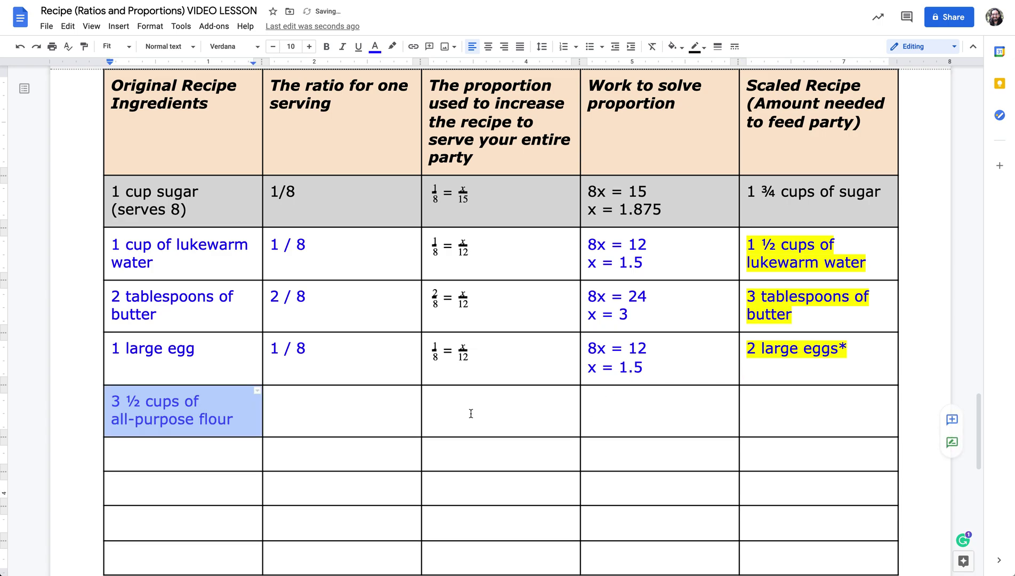
click(251, 419)
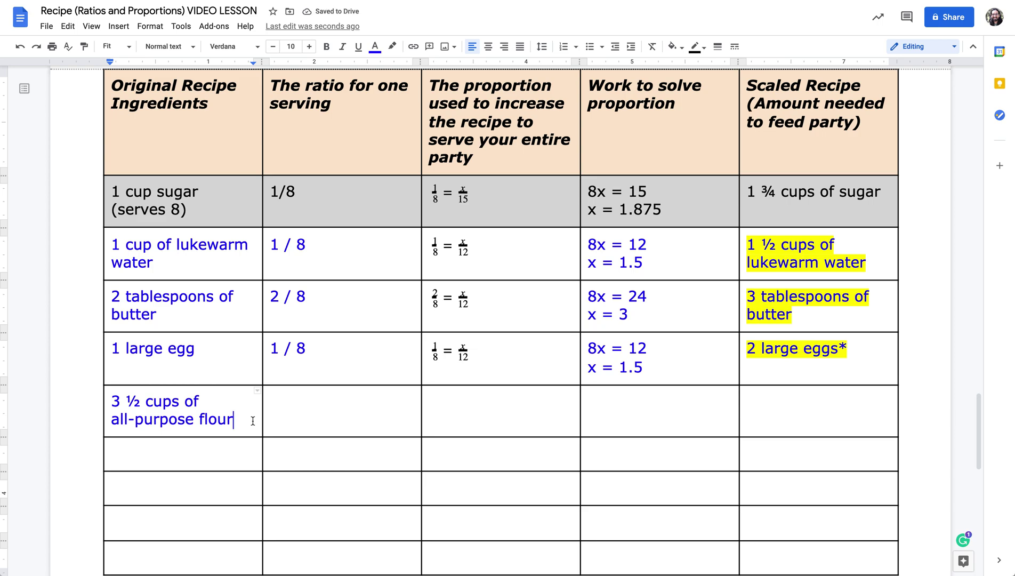
key(Tab)
text(3 1/2)
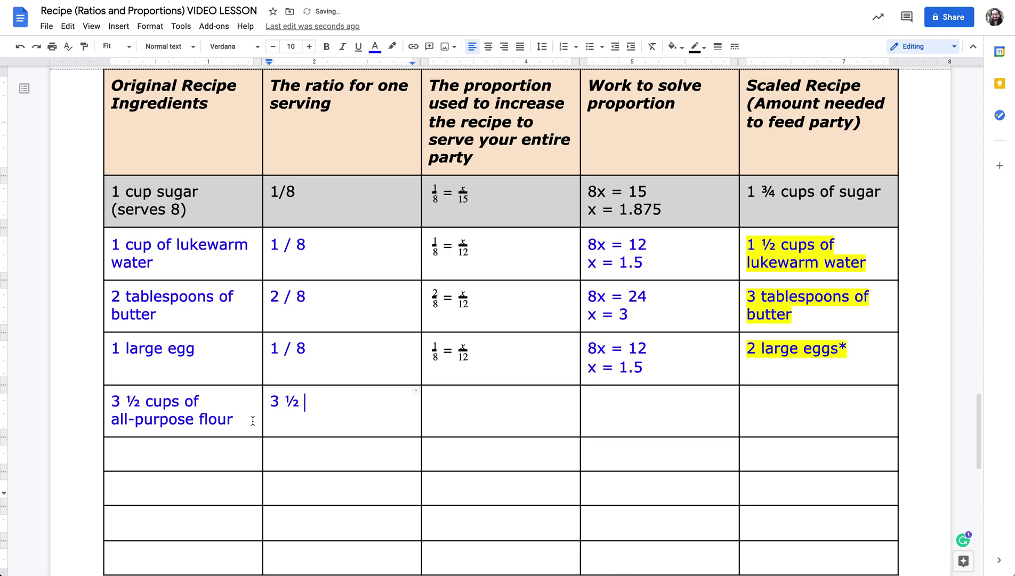
text(/ 8)
Paste the proportion equation into the flour row and change it to 3.5/8 = x/12
key(Tab)
key(ctrl+v)
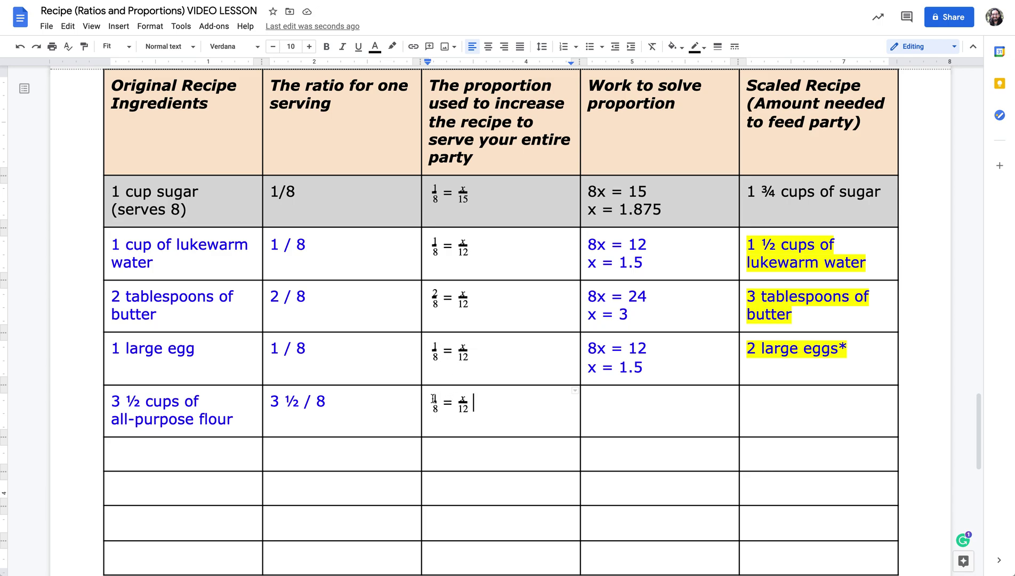
click(473, 401)
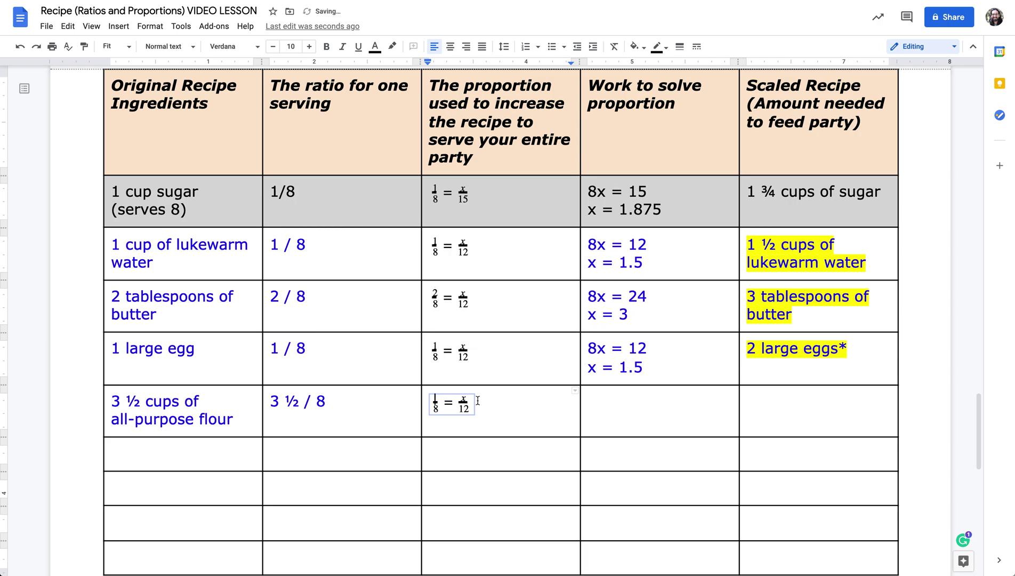
text(3.5)
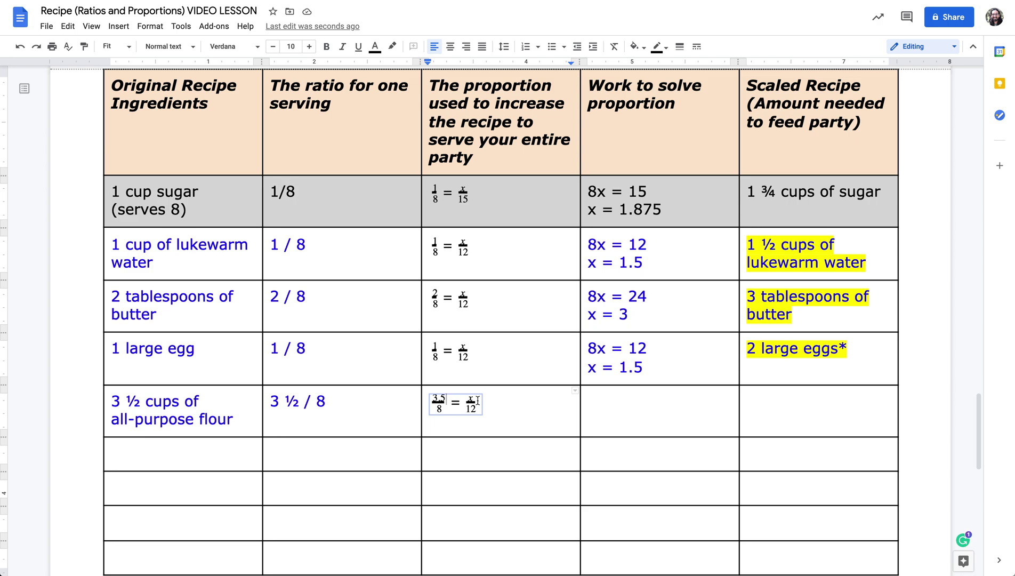
Enter 8x = 42 as the first line of the flour row's work to solve the proportion
key(Tab)
text(8x = 42)
key(Return)
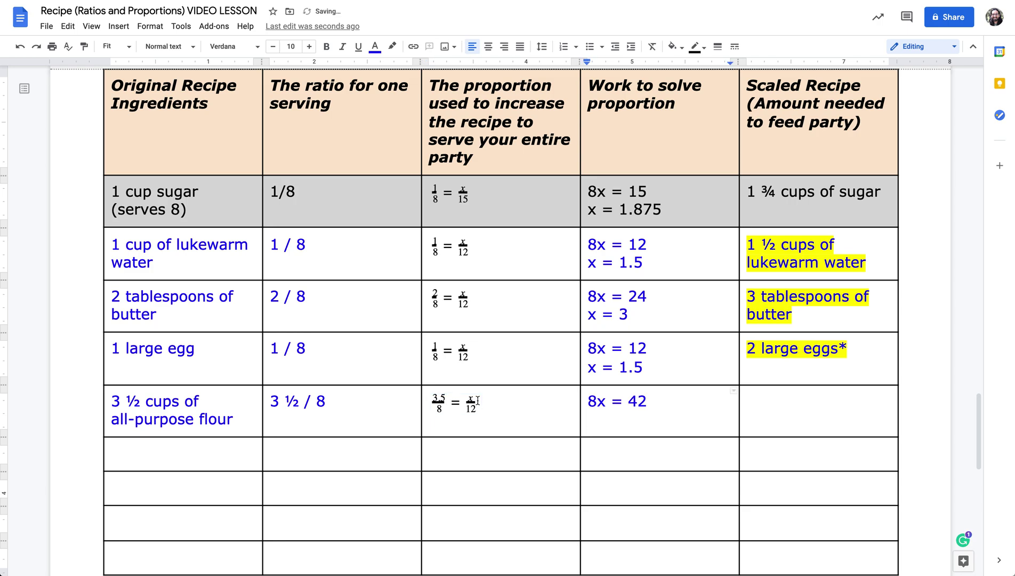